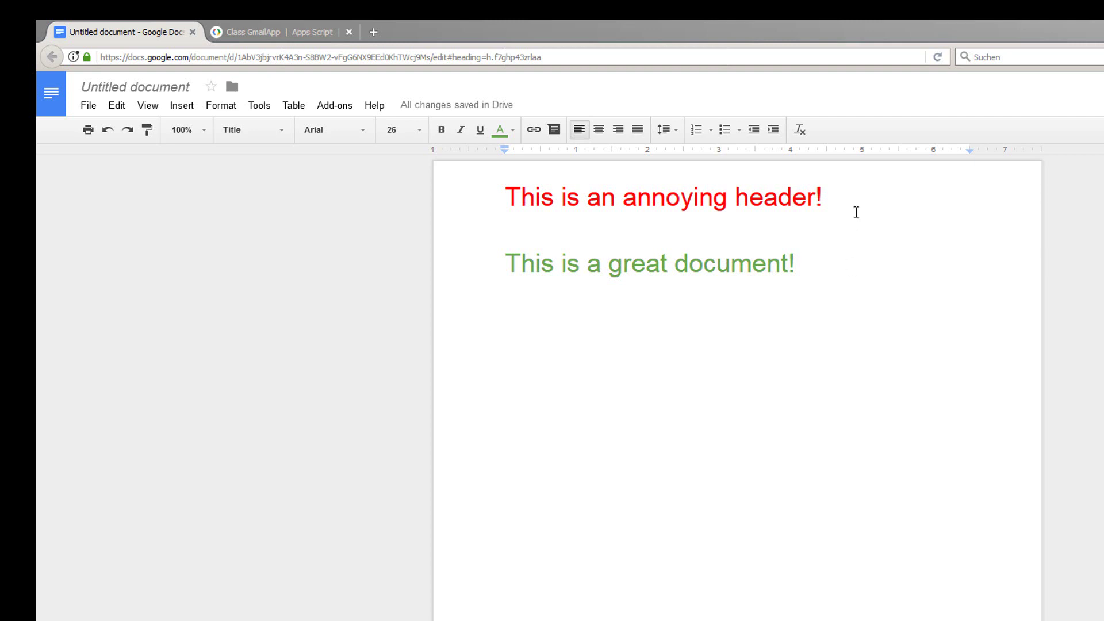
- Select the red header text and the 'This is a great document!' body line
double_click(872, 194)
left_click_drag(892, 195, 474, 187)
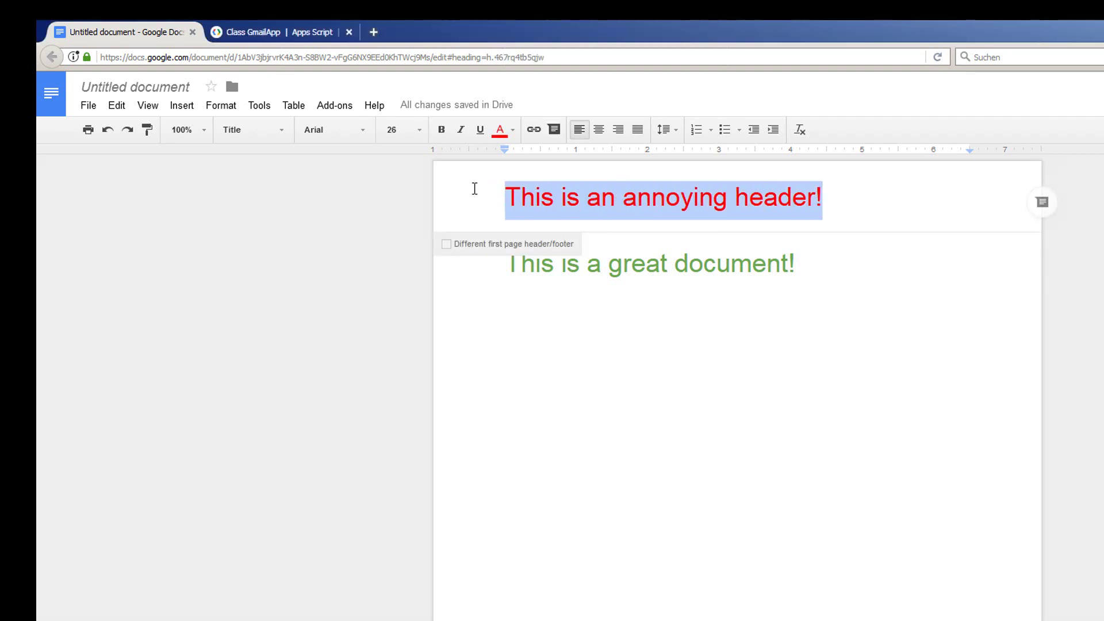
left_click(827, 255)
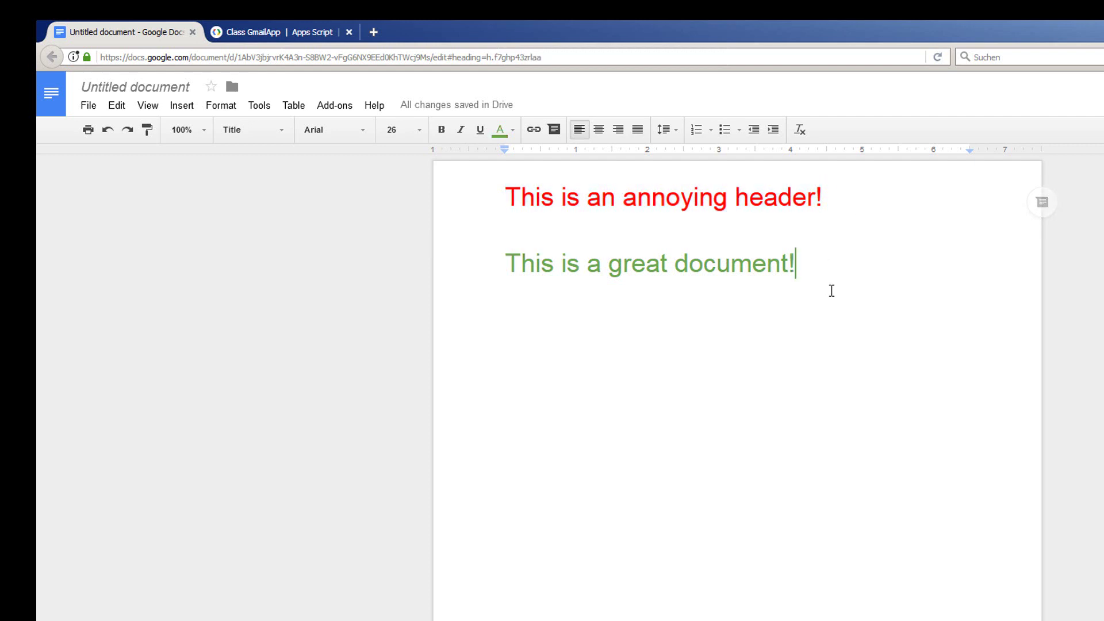
left_click_drag(831, 288, 490, 263)
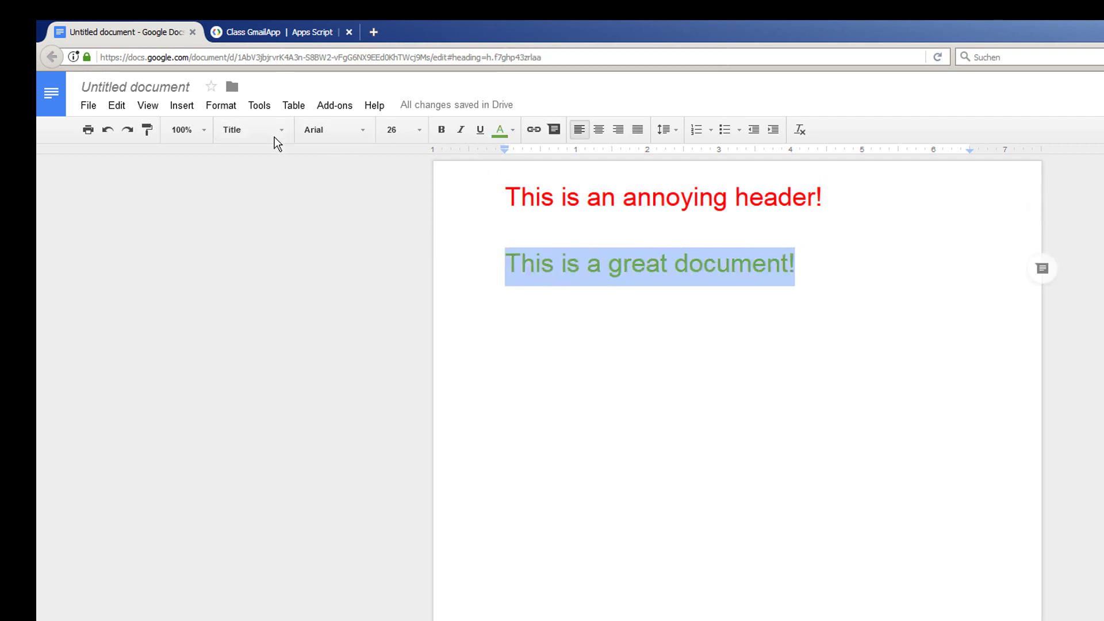
left_click(866, 274)
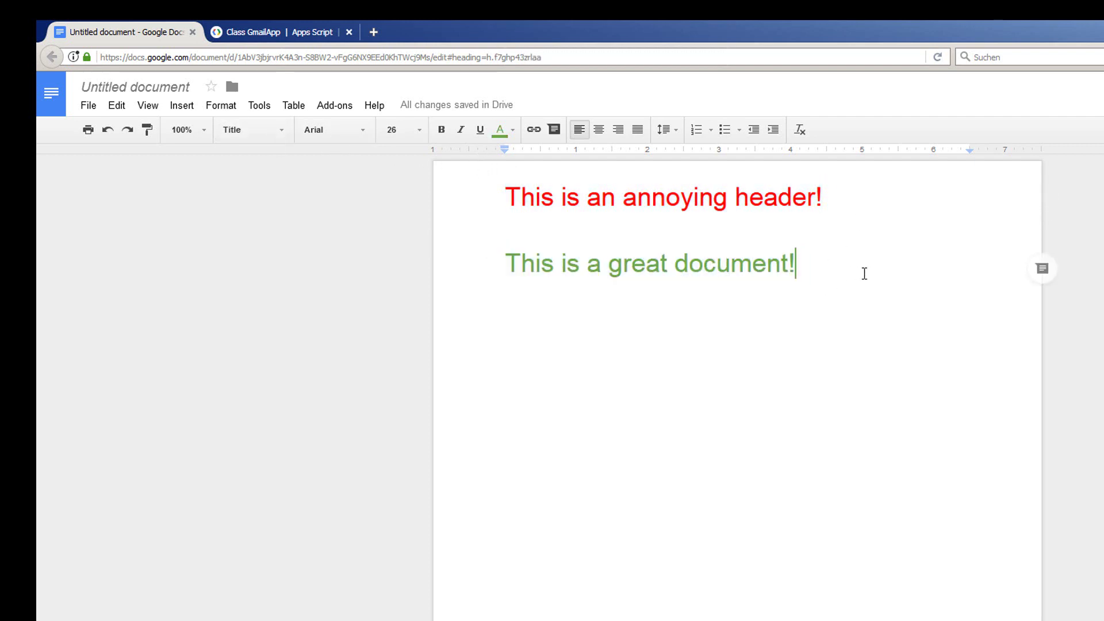
left_click(188, 107)
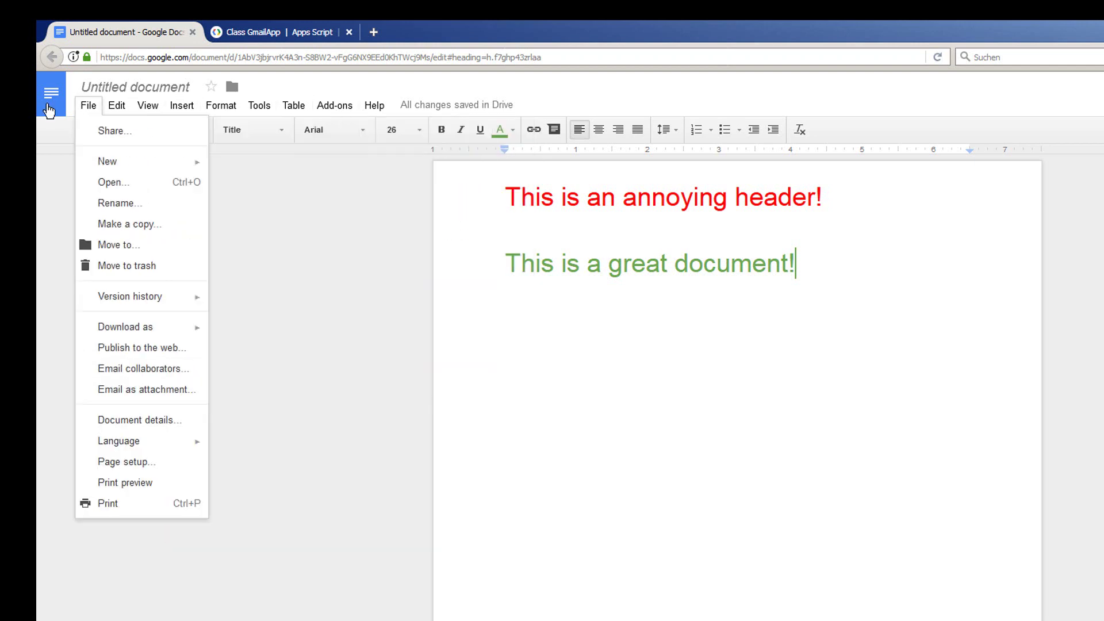
- Delete the whole red header line, then restore it with Ctrl+Z
left_click(824, 207)
left_click_drag(824, 207, 729, 201)
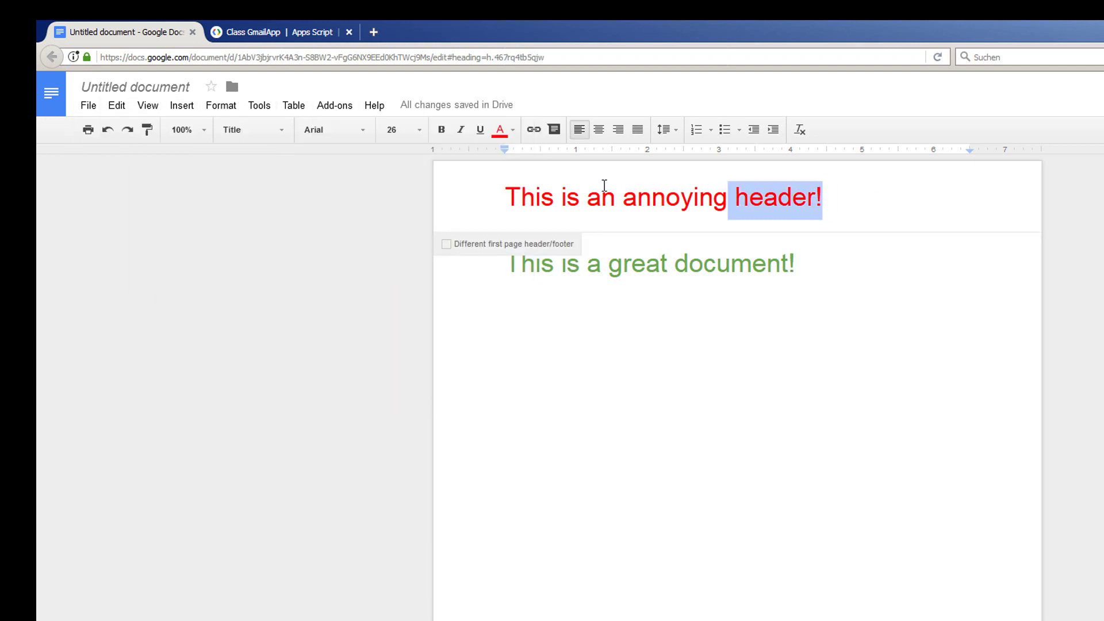
left_click_drag(605, 185, 463, 181)
key("BackSpace")
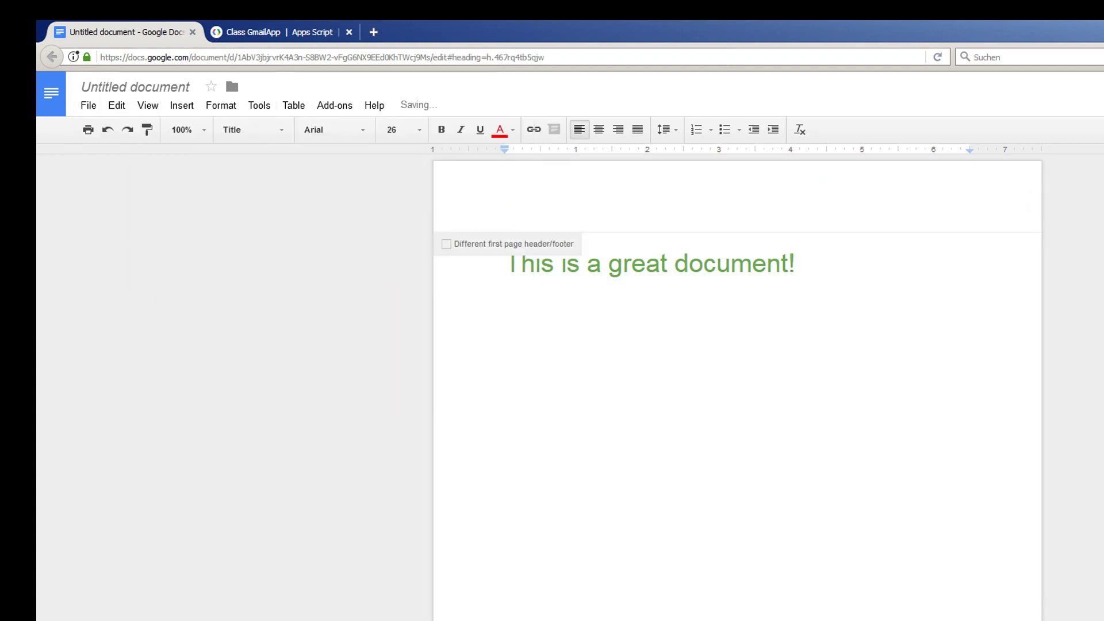
left_click(789, 489)
left_click(711, 167)
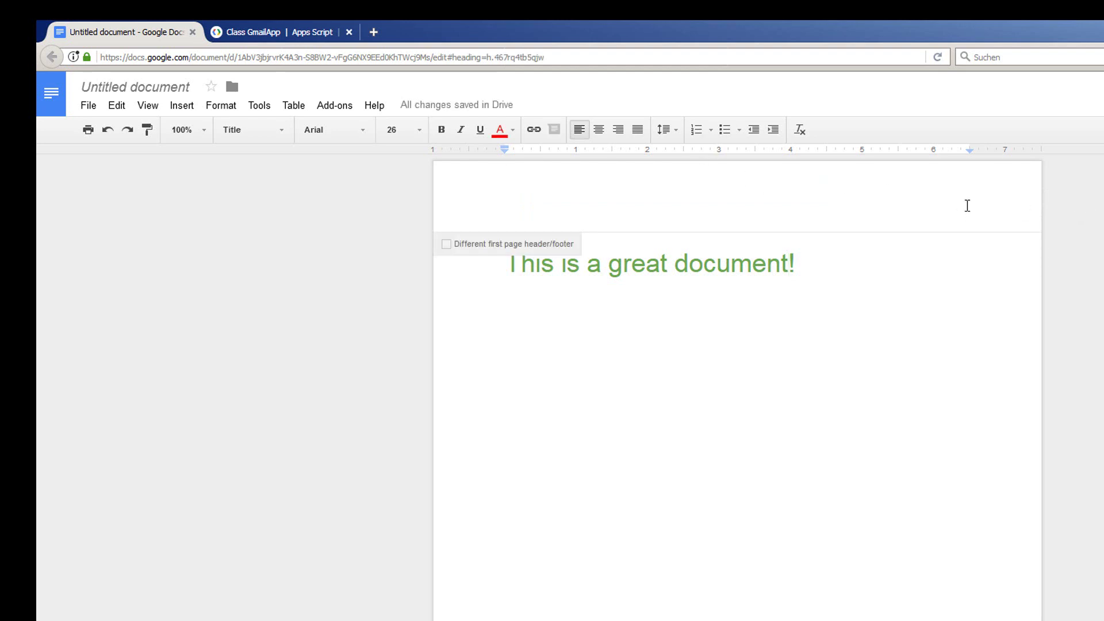
key("ctrl+z")
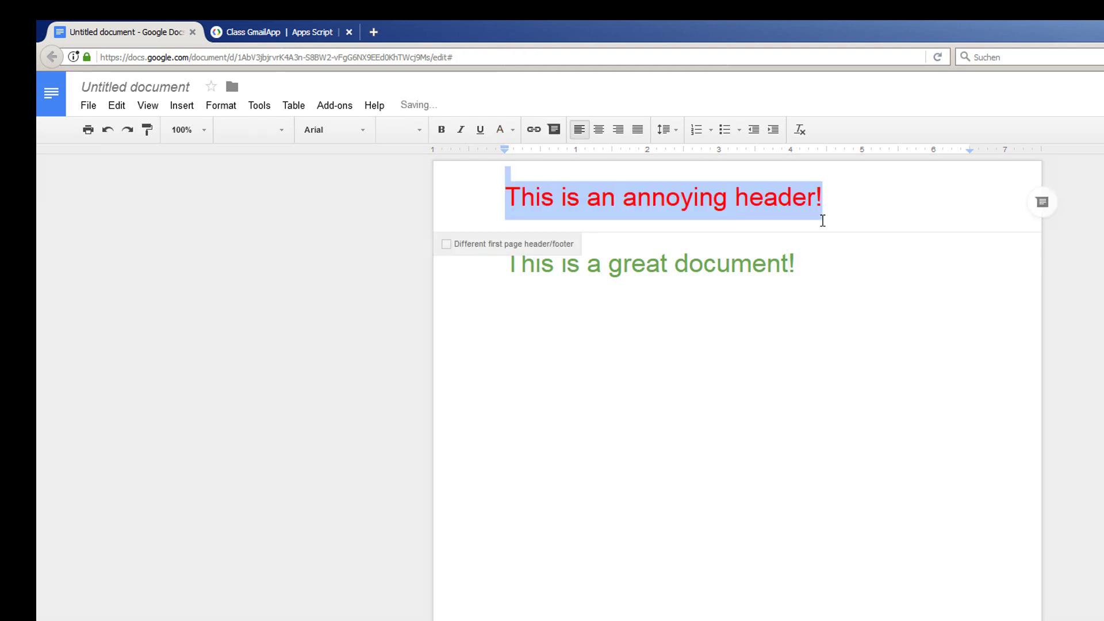
left_click(921, 289)
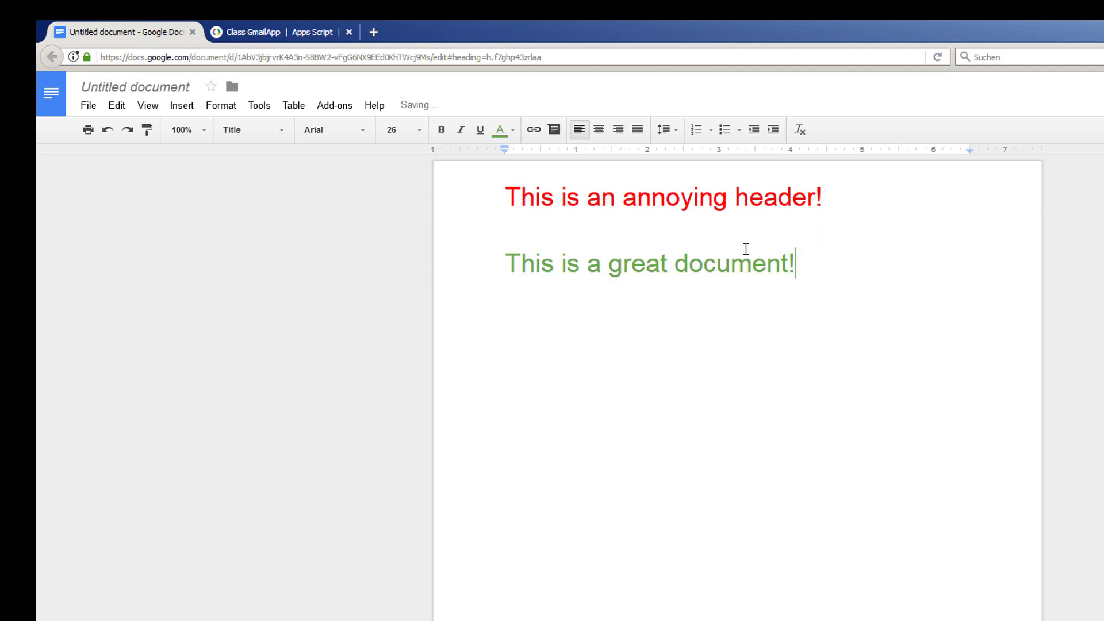
- Open Tools > Script editor and select the first line of the default myFunction
left_click(258, 106)
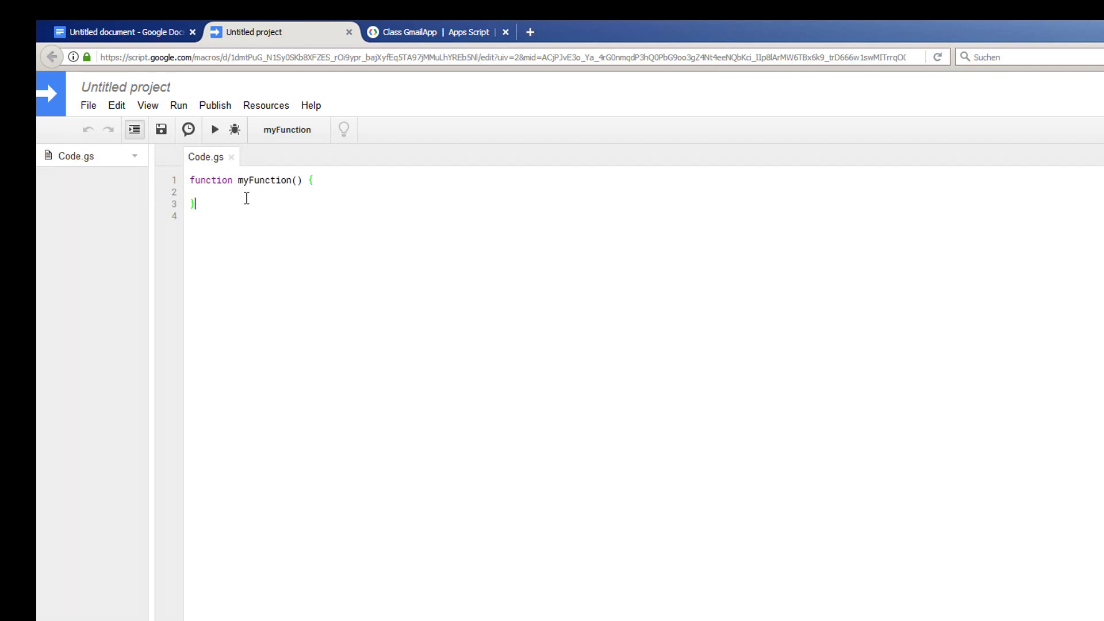
key("Up")
left_click_drag(333, 179, 180, 177)
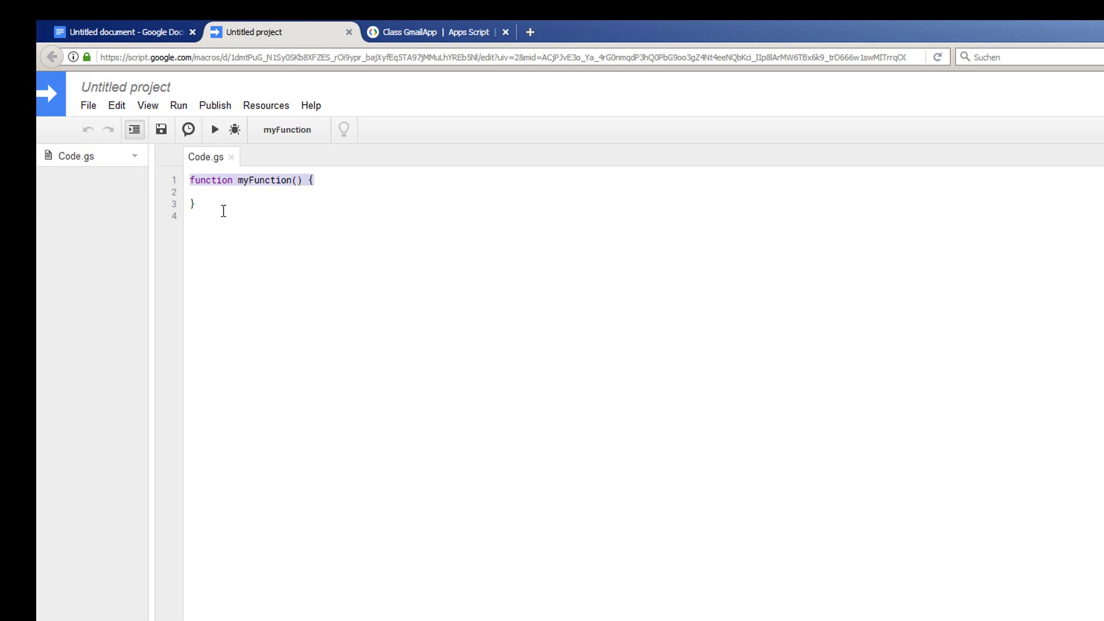
- Build DocumentApp.getActiveDocument().getHeader().removeFromParent(); in myFunction using autocomplete suggestions
left_click(190, 179)
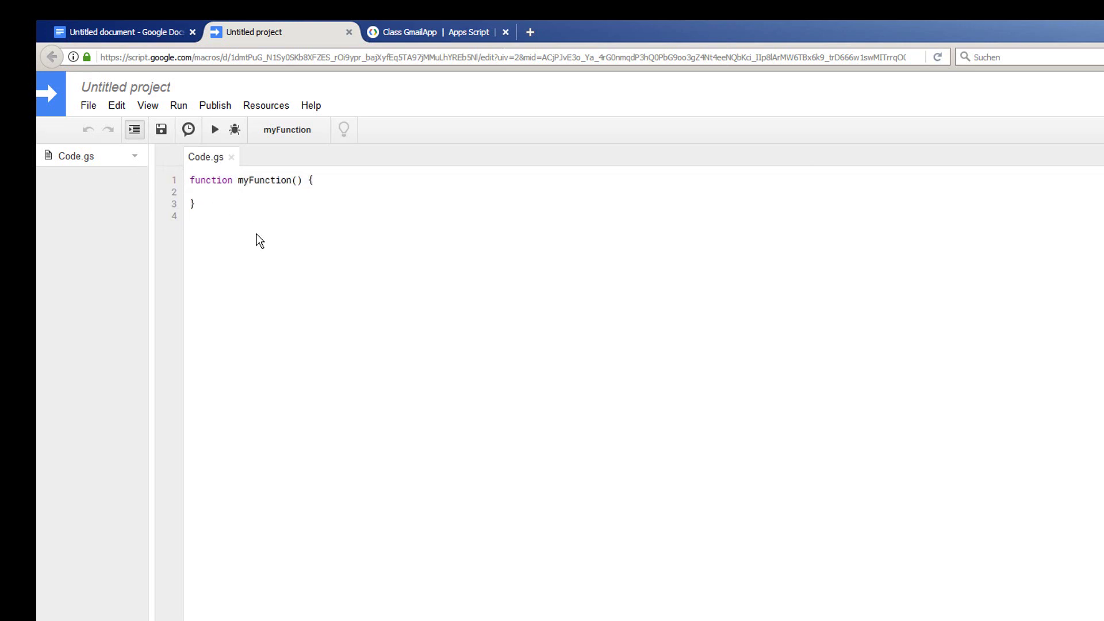
type("Docu")
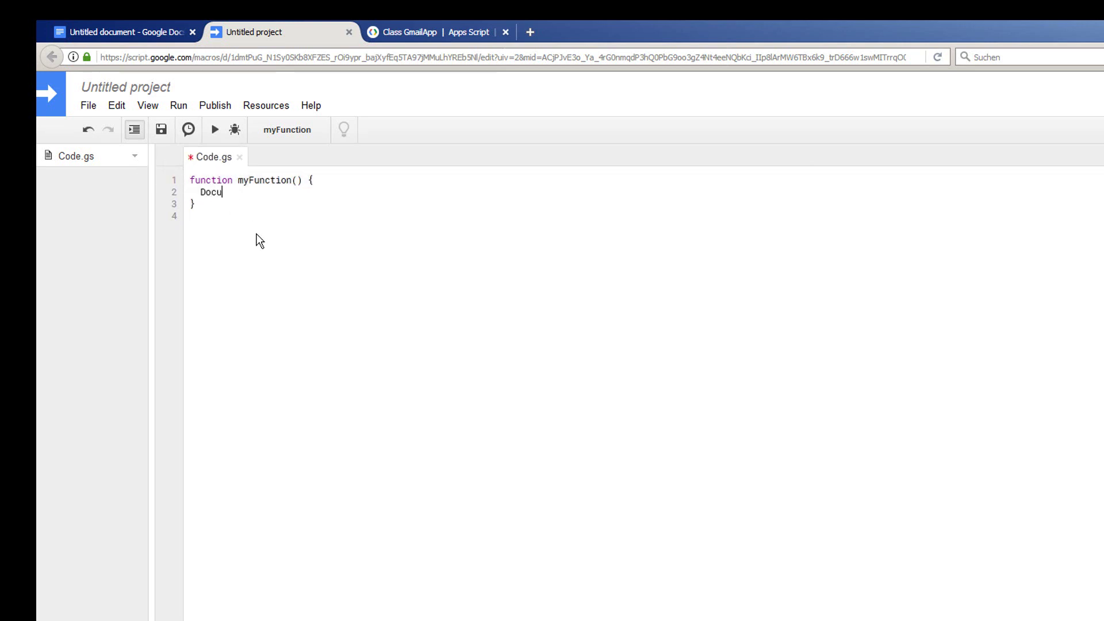
type("ment")
type("App.g")
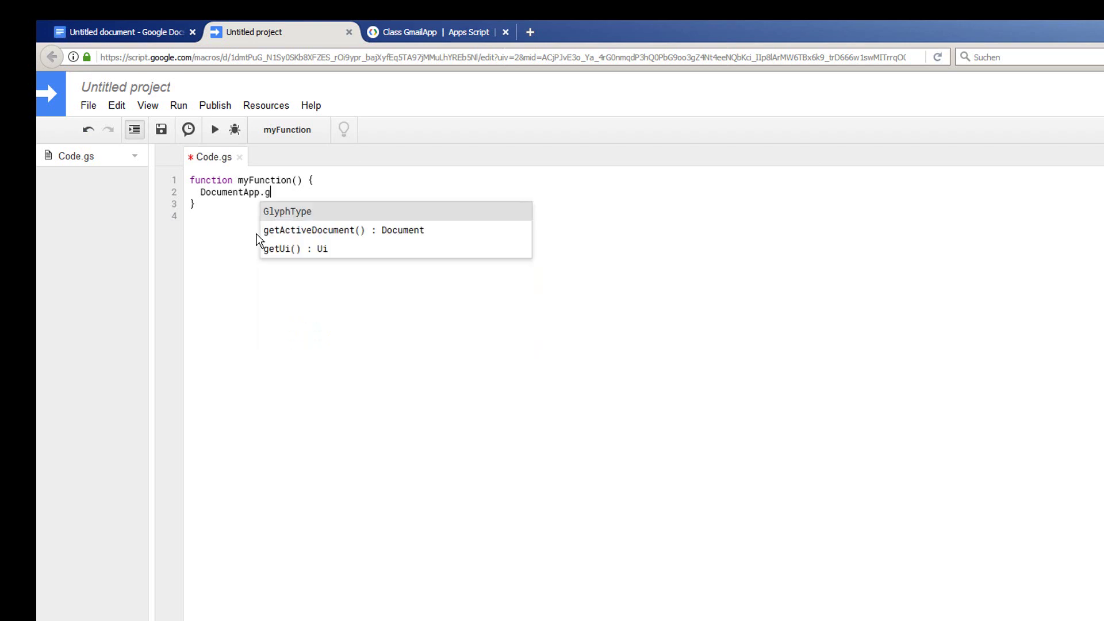
type("et")
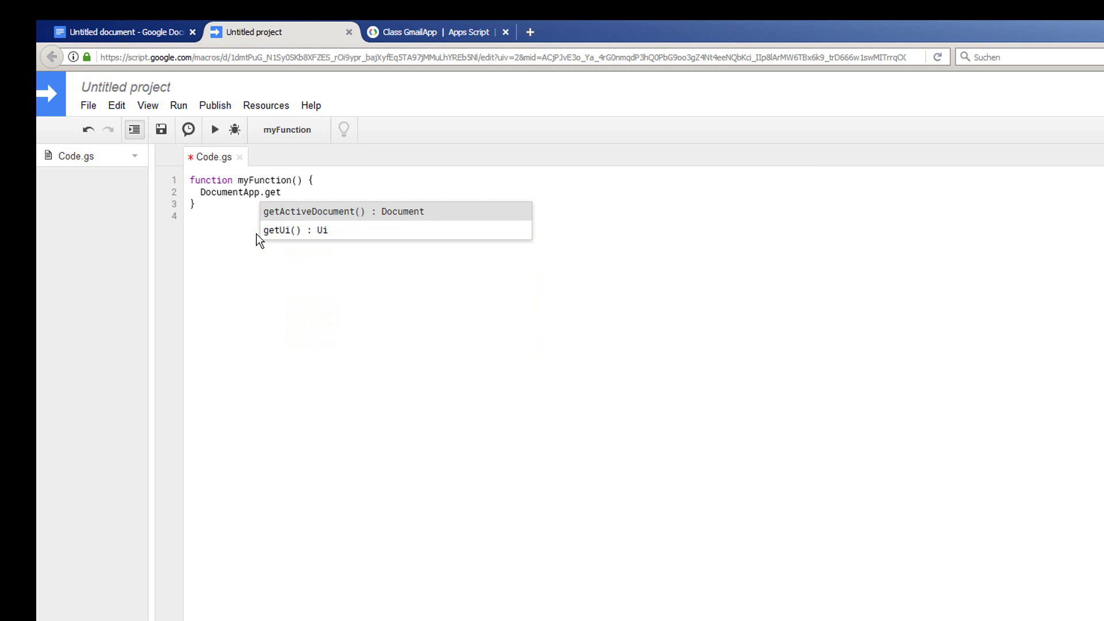
key("Return")
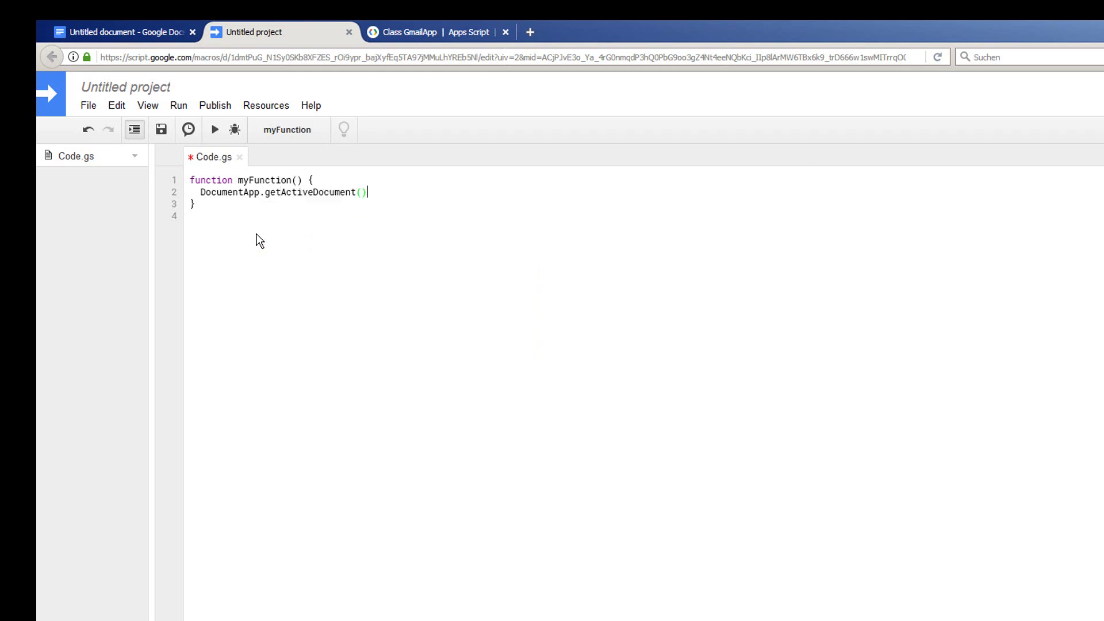
type(".getHea")
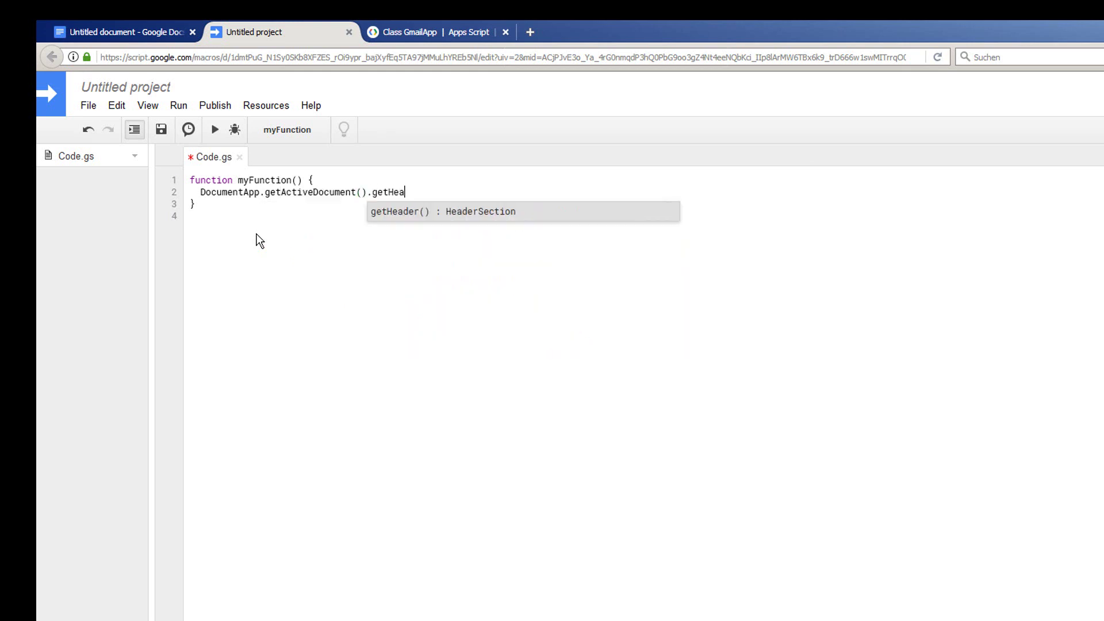
key("Return")
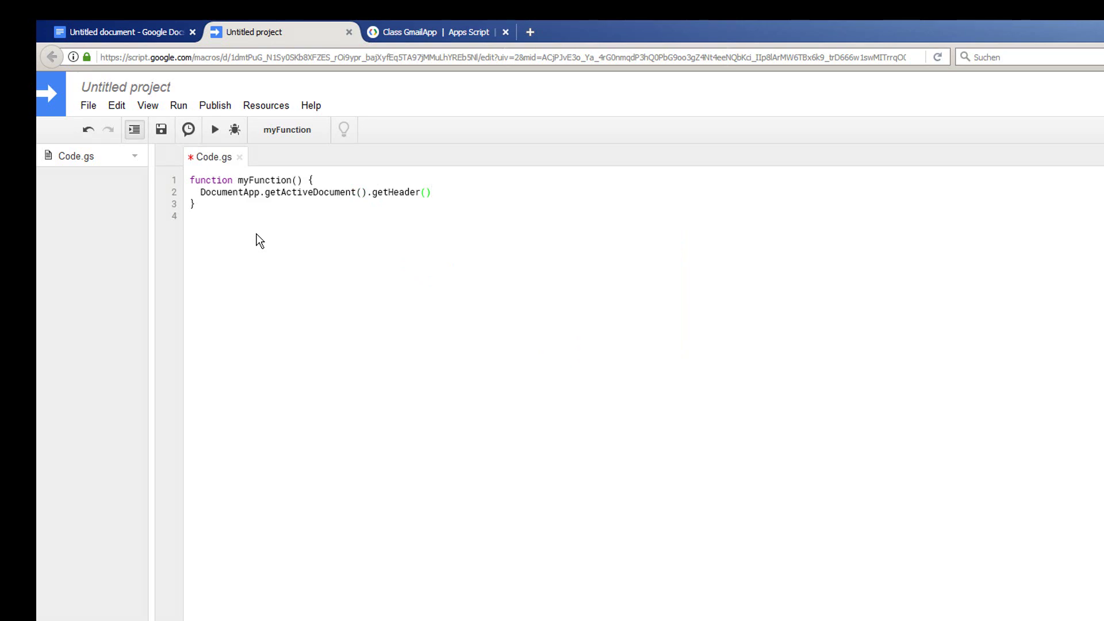
type(".rem")
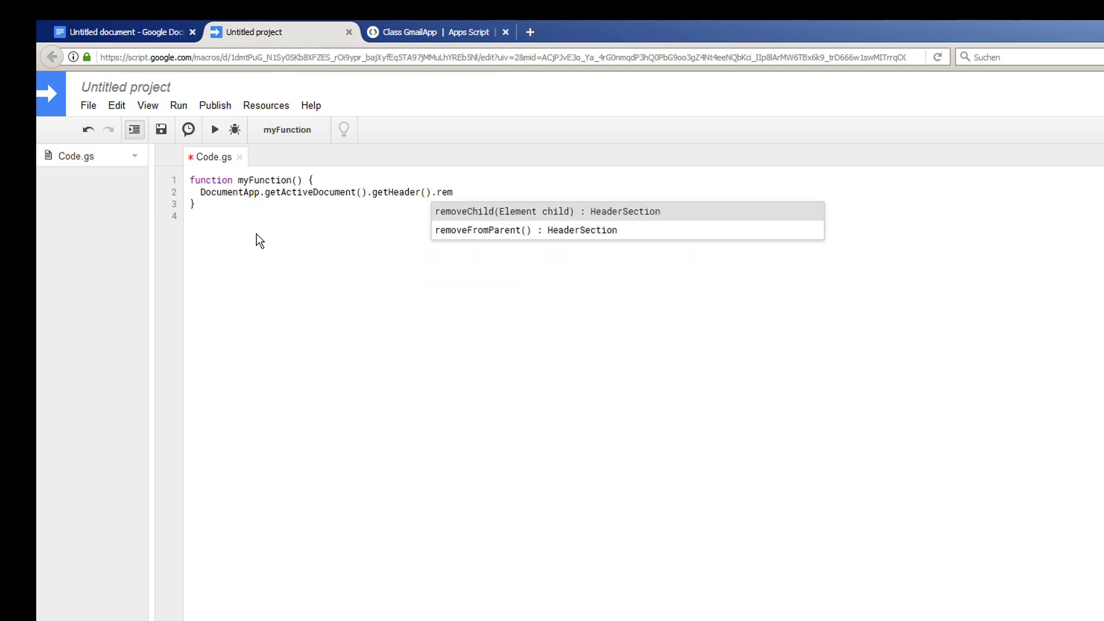
key("Down")
key("Return")
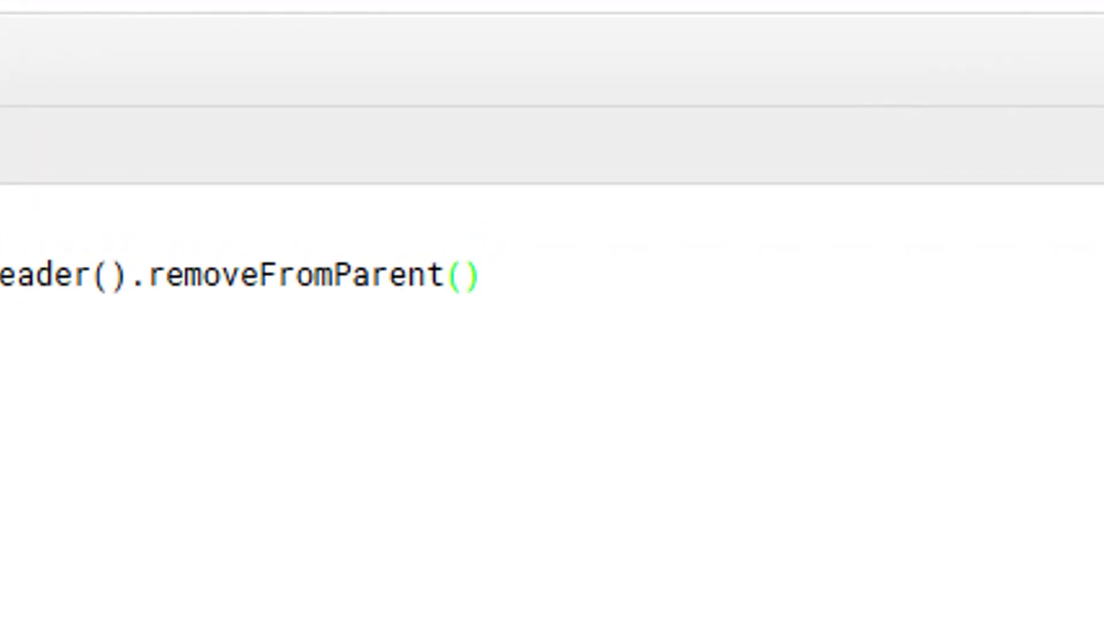
type(";")
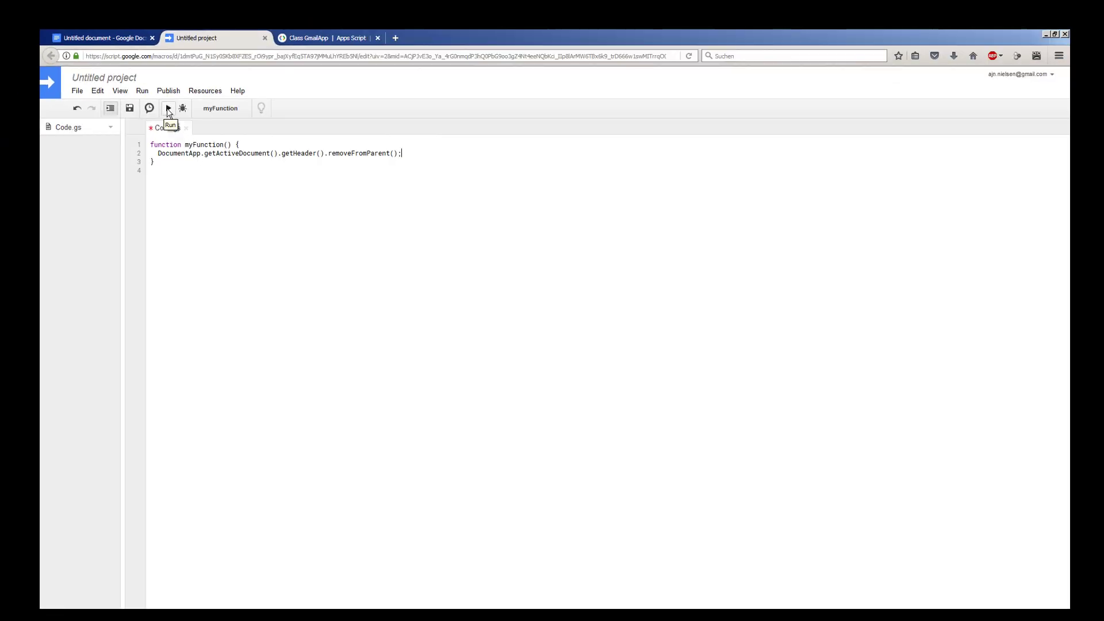
- Accept the save prompt on Run and name the project MyScritp
left_click(168, 110)
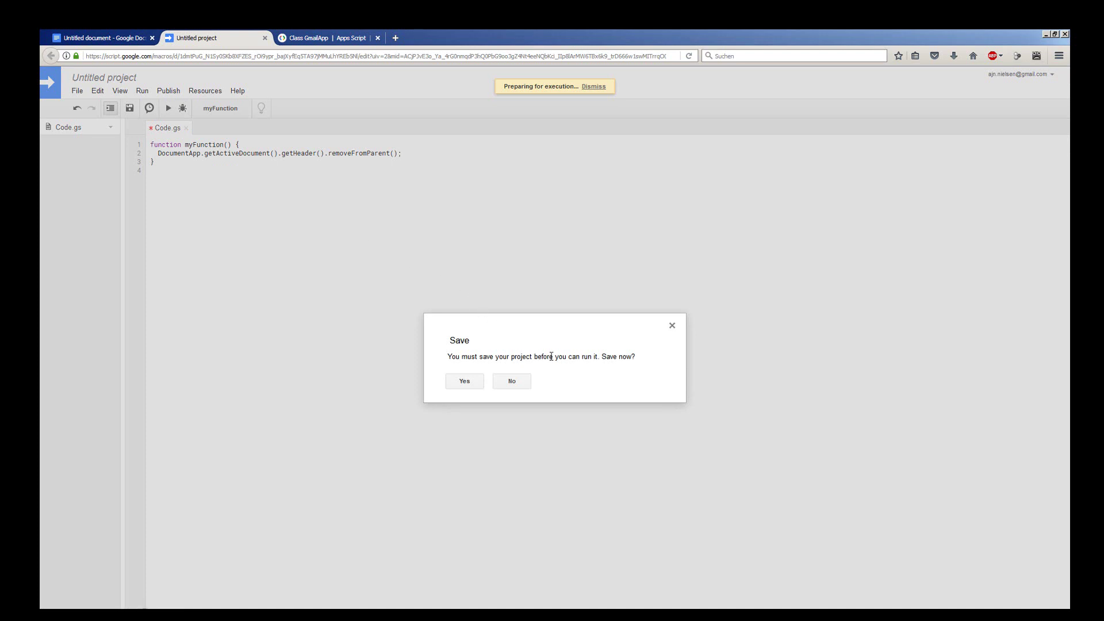
left_click(477, 383)
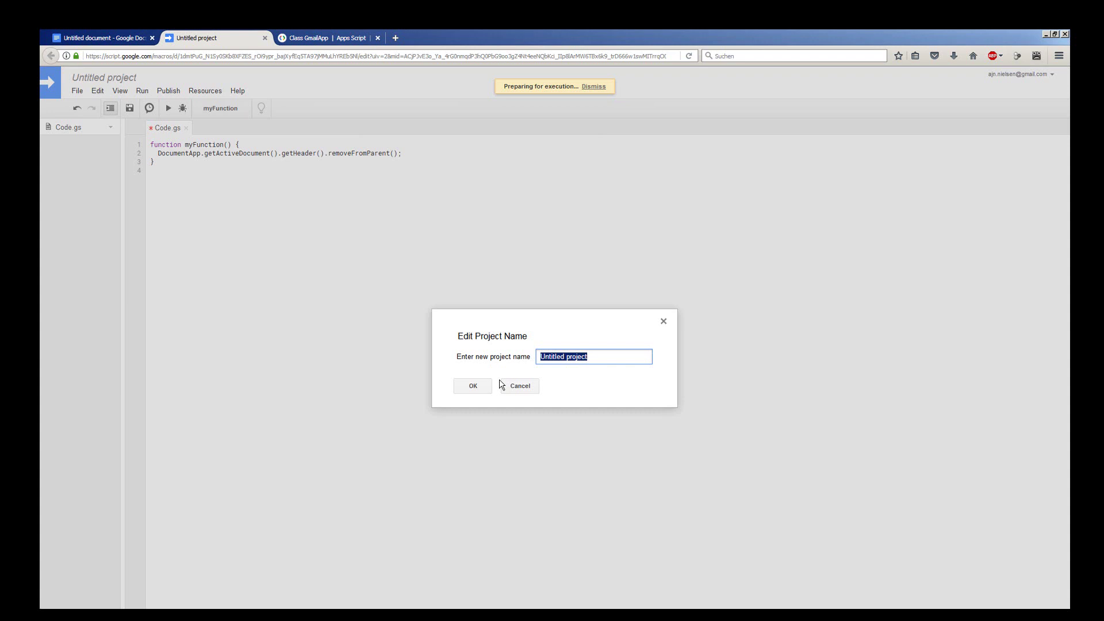
type("MyScritp")
left_click(481, 387)
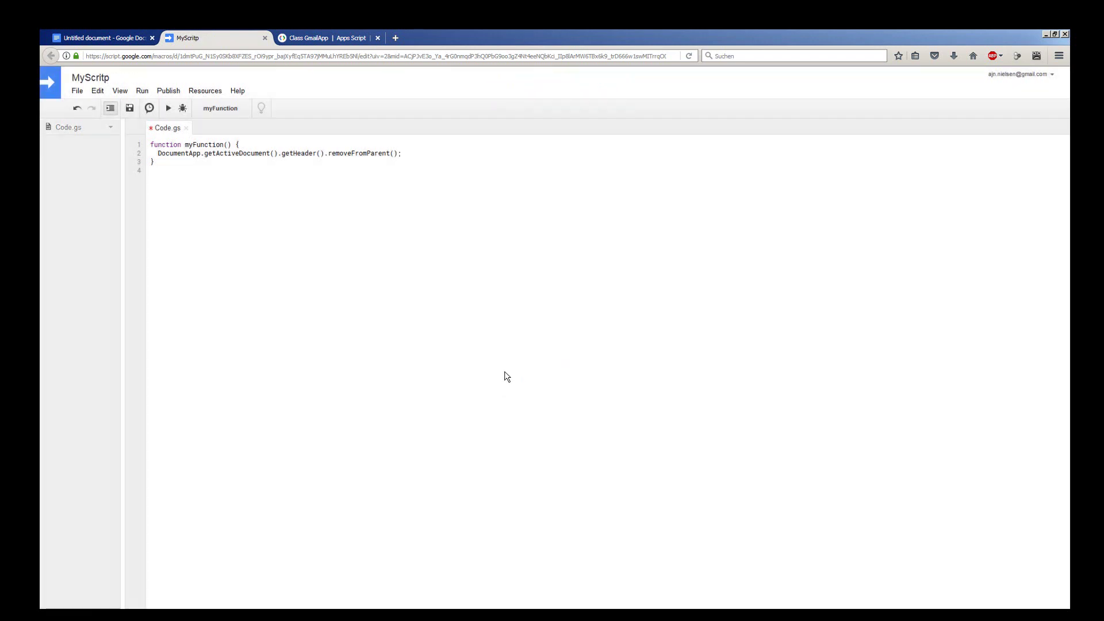
- Run myFunction again and choose Review Permissions in the authorization notice
left_click(169, 108)
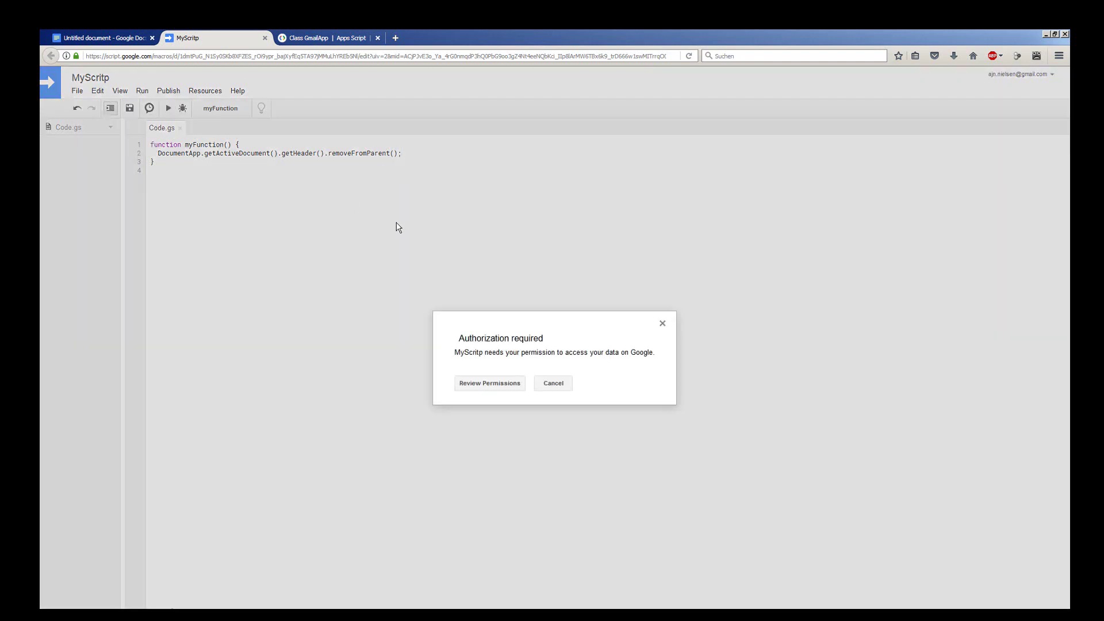
left_click_drag(458, 339, 471, 335)
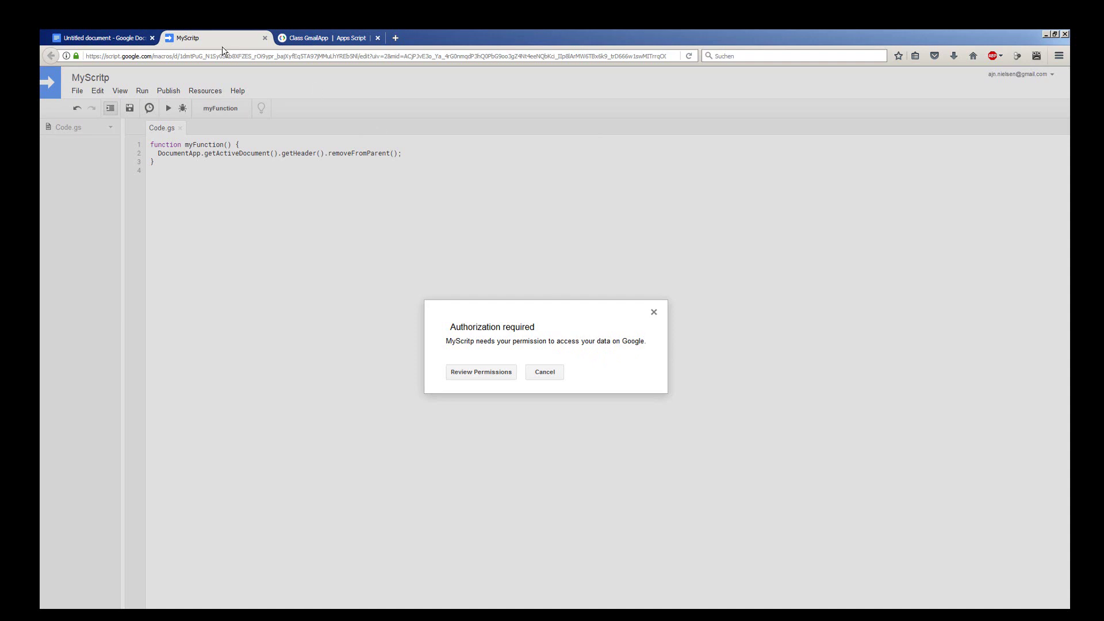
left_click(471, 375)
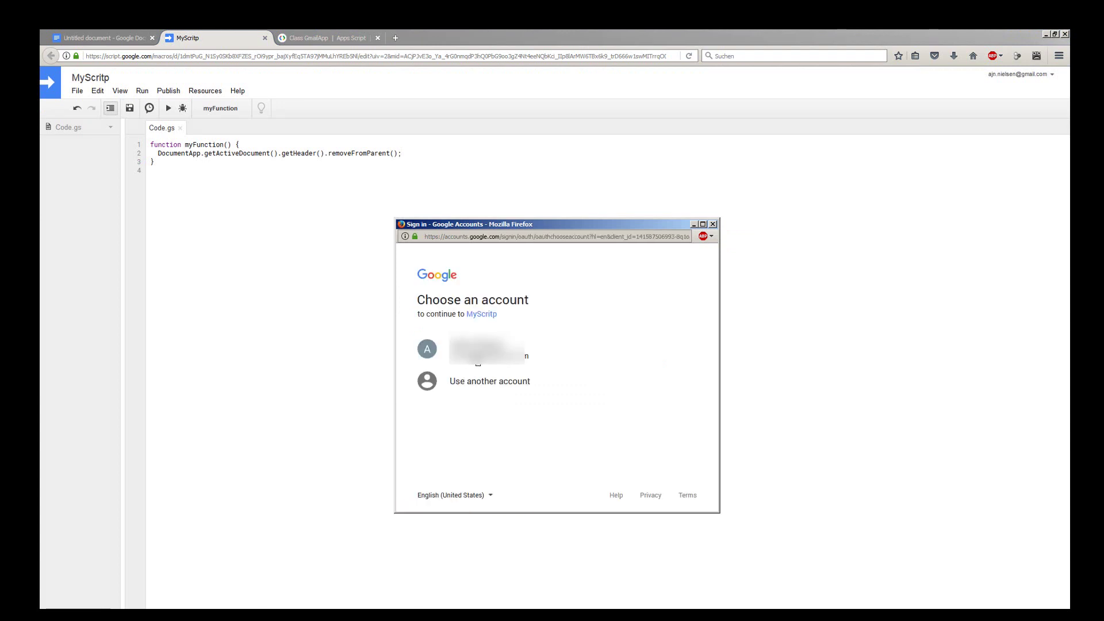
- Pick the account, proceed past the unverified-app warning, and allow MyScritp Drive access
left_click(476, 359)
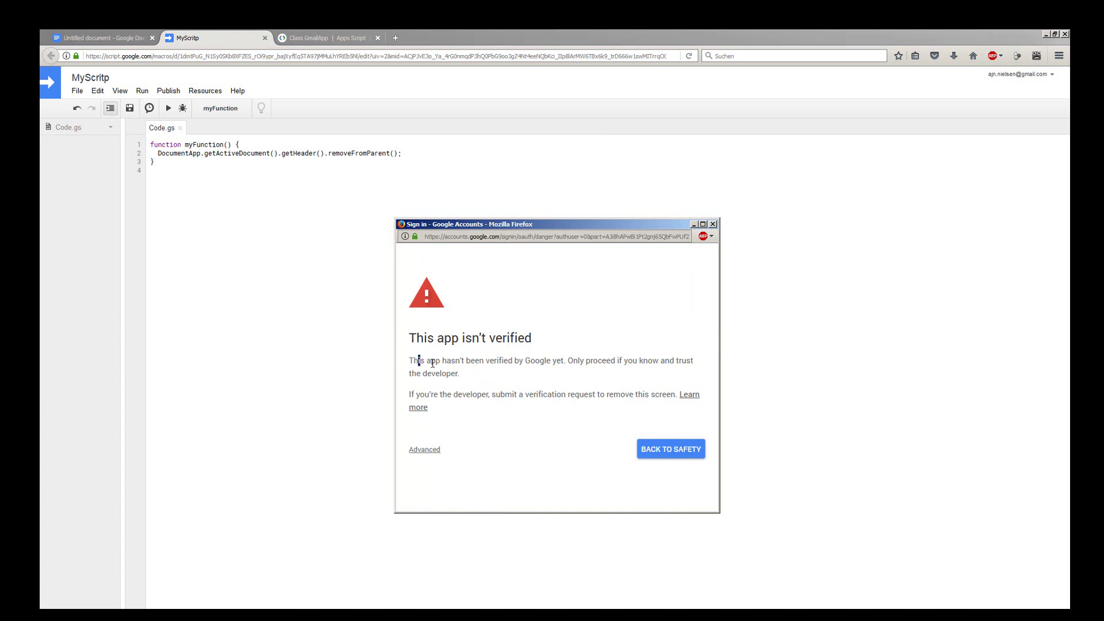
mouse_move(418, 361)
left_mouse_down()
mouse_move(609, 363)
mouse_move(589, 348)
mouse_move(591, 361)
left_mouse_up()
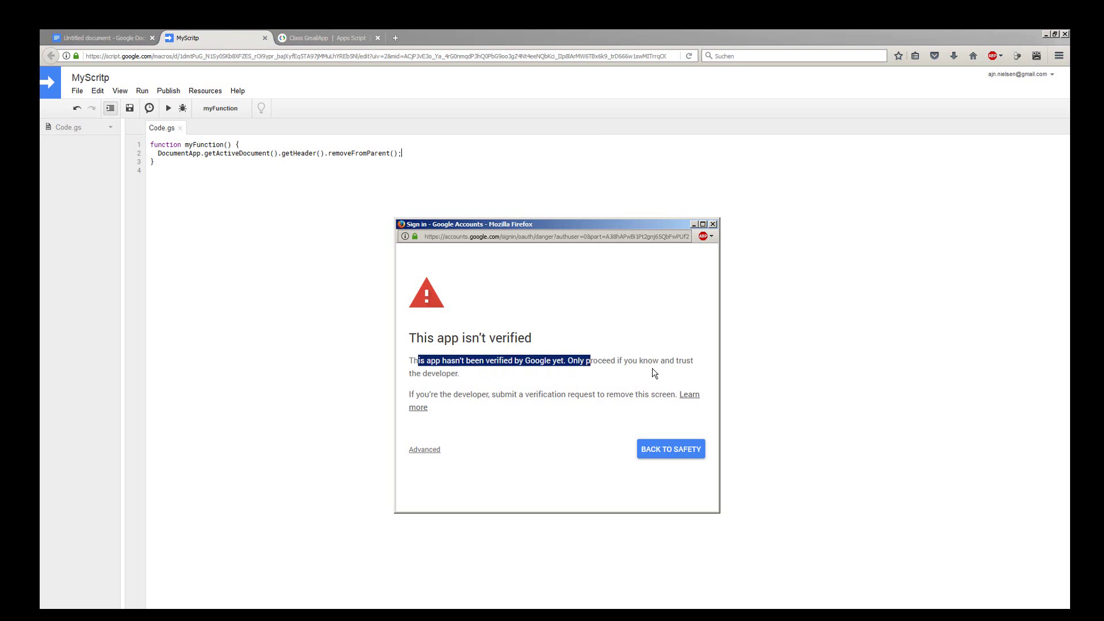
left_click(588, 355)
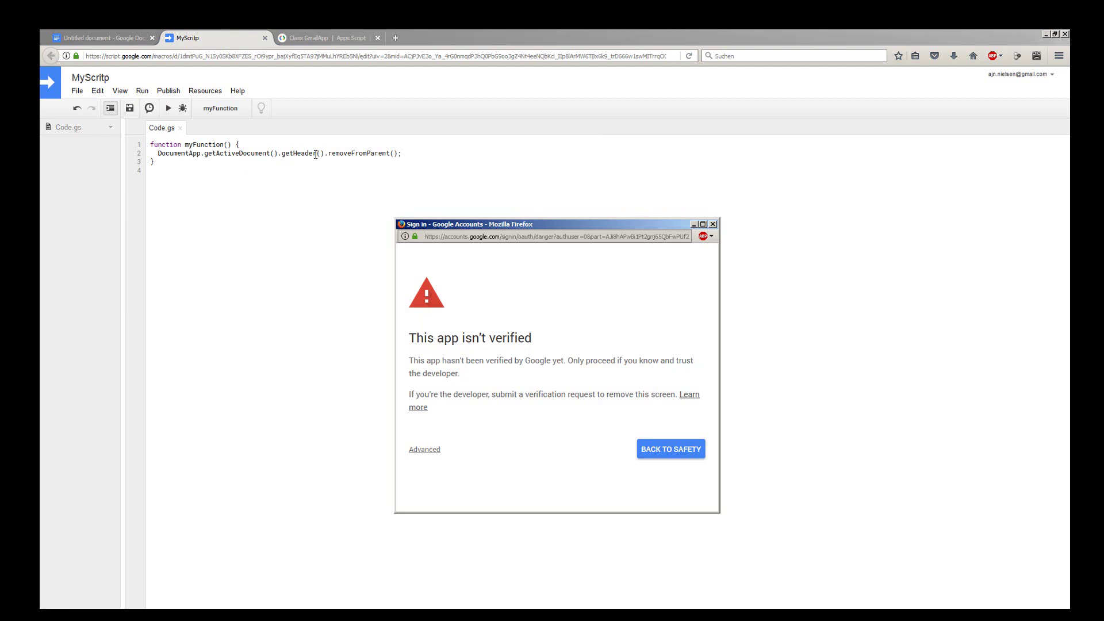
left_click(429, 449)
scroll(492, 445, "down", 1)
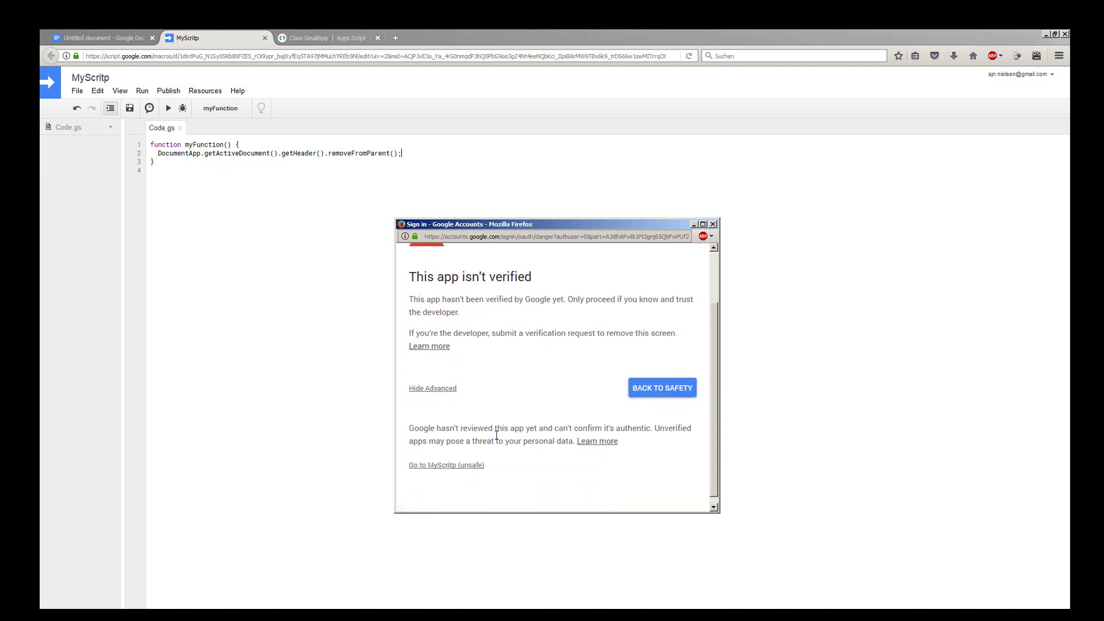
left_click(451, 465)
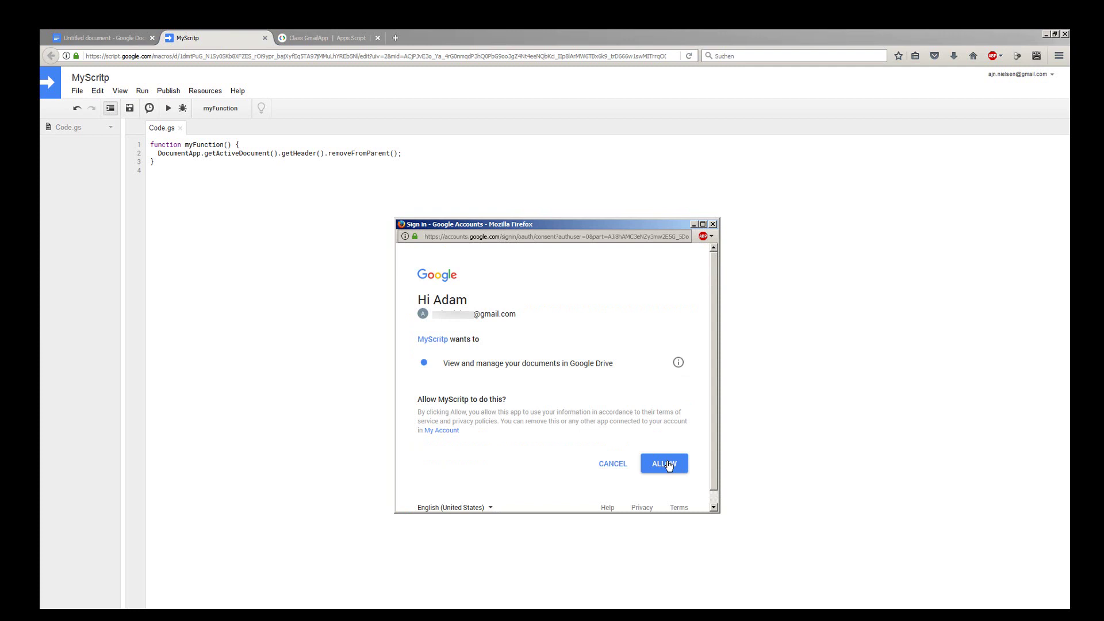
left_click(668, 467)
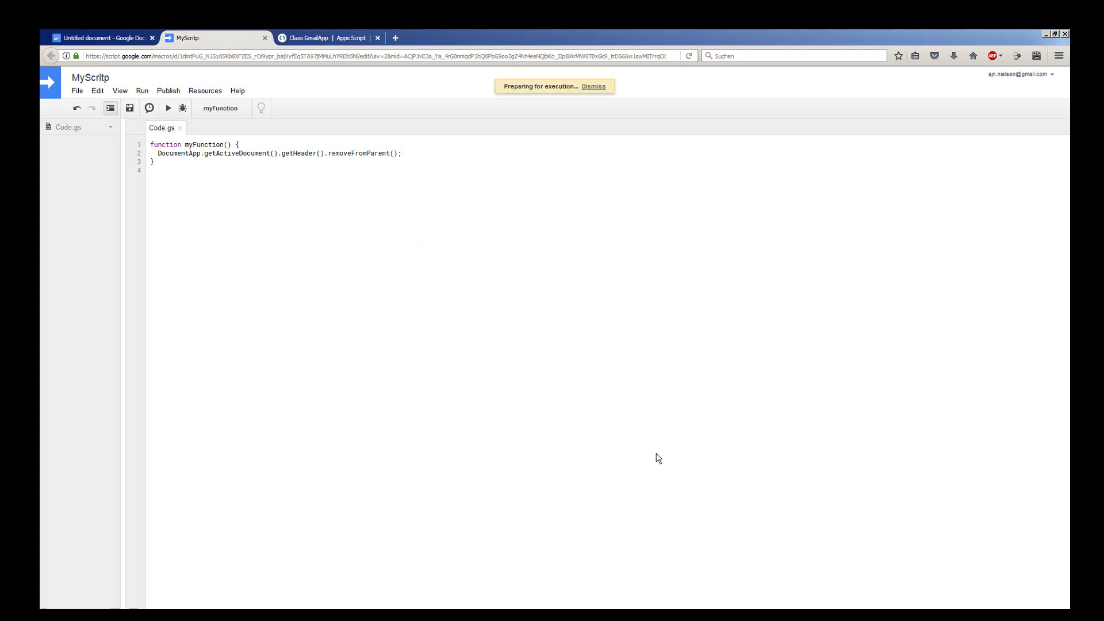
- Switch to the Untitled document tab and move the caret above the title
left_click(109, 38)
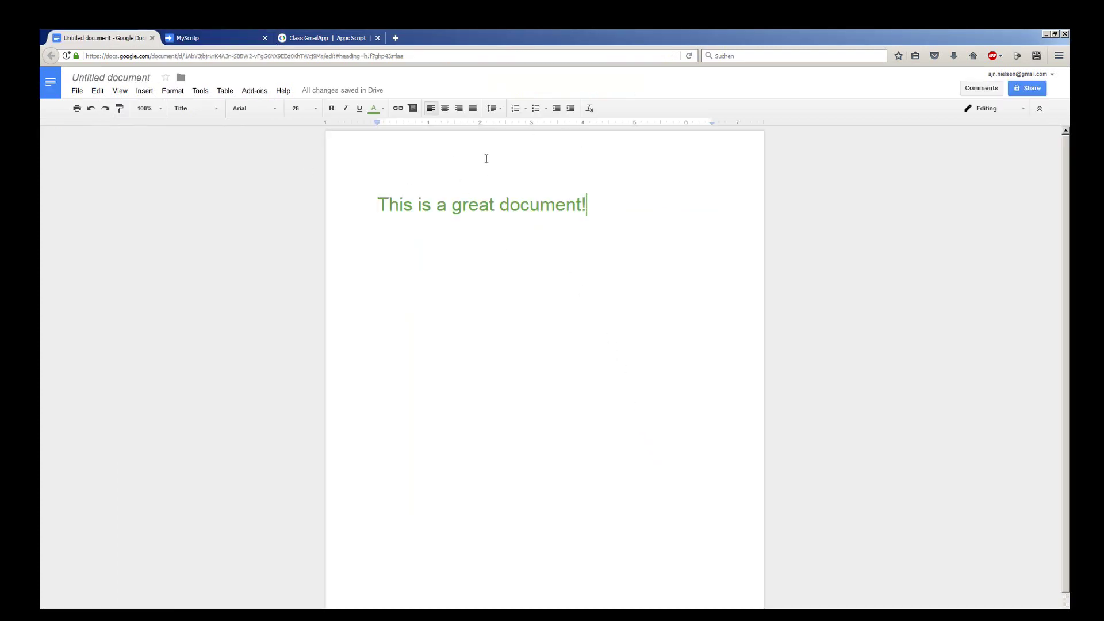
key("Up")
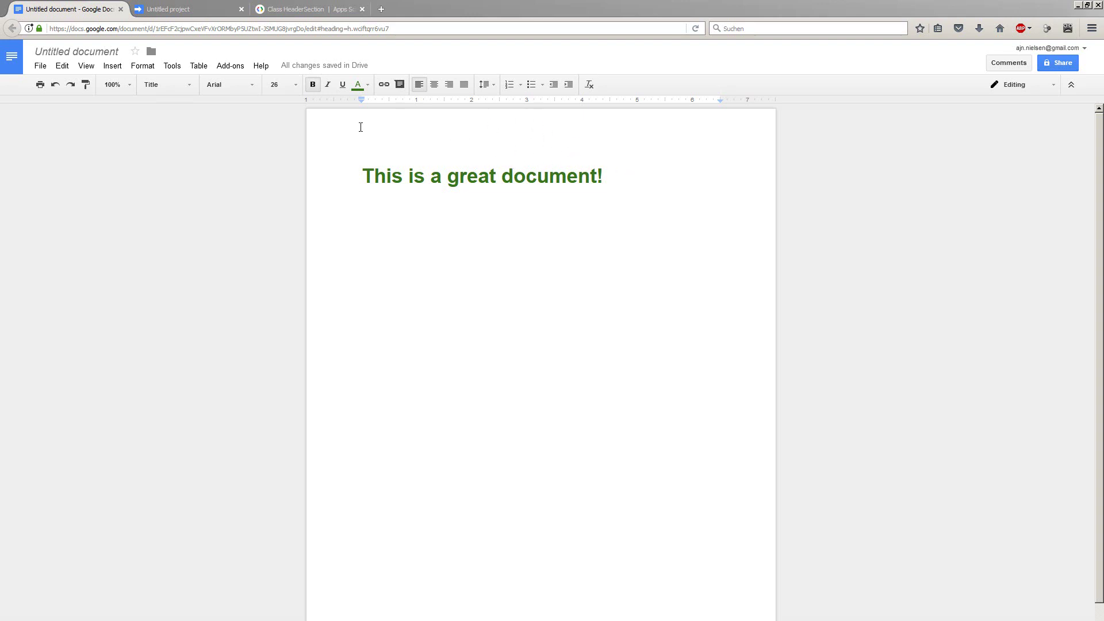
- Change the top margin from 1 to 0 in File > Page setup
left_click(39, 66)
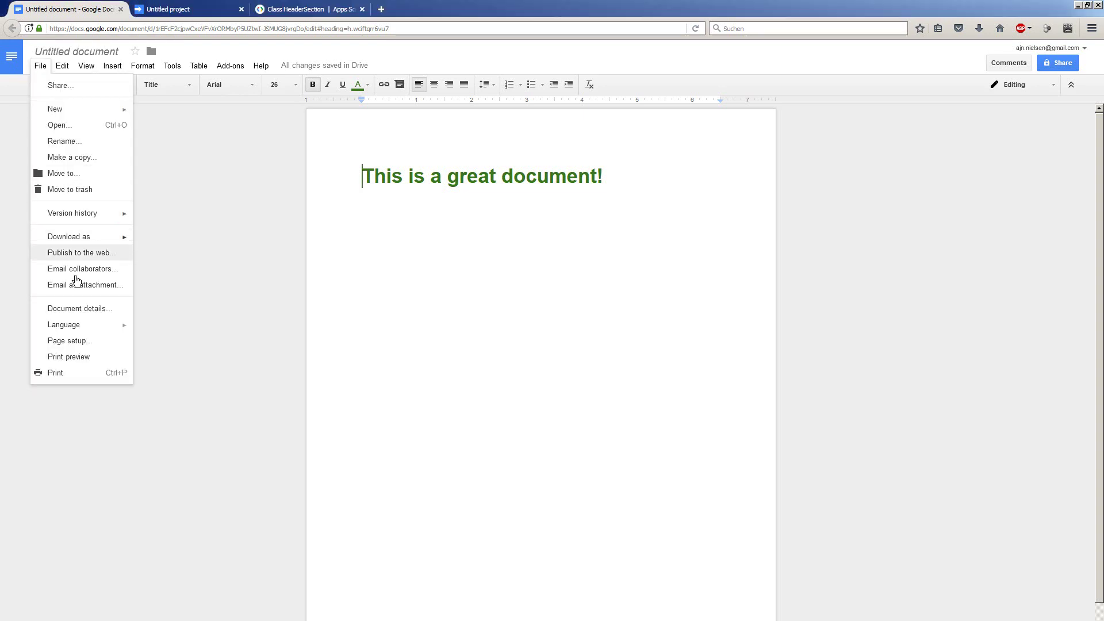
left_click(106, 341)
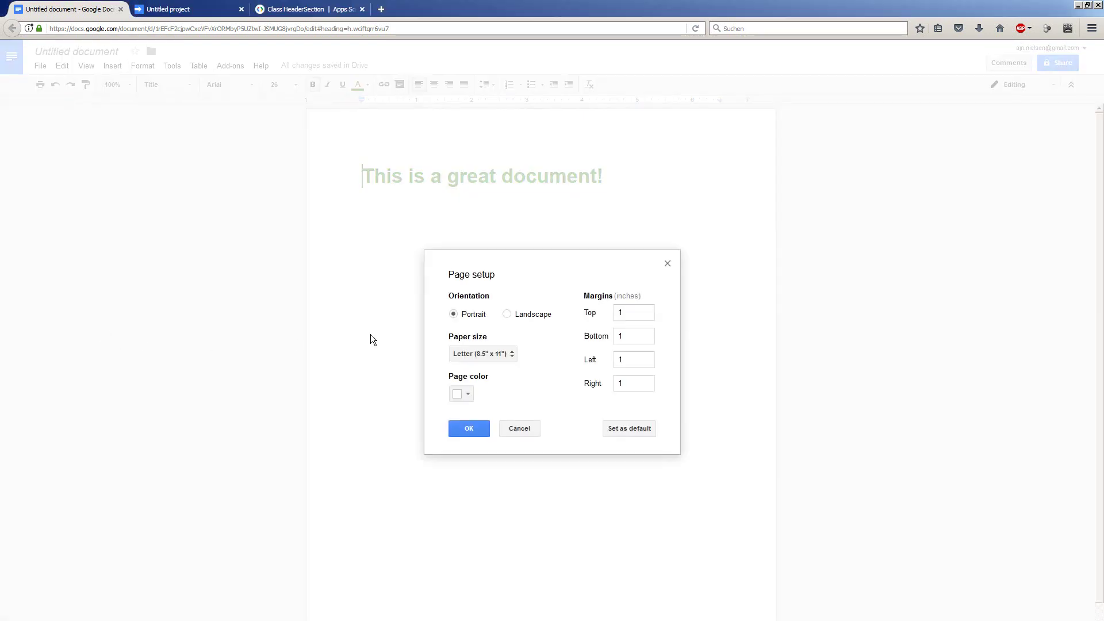
left_click(619, 312)
type("0")
left_click(469, 430)
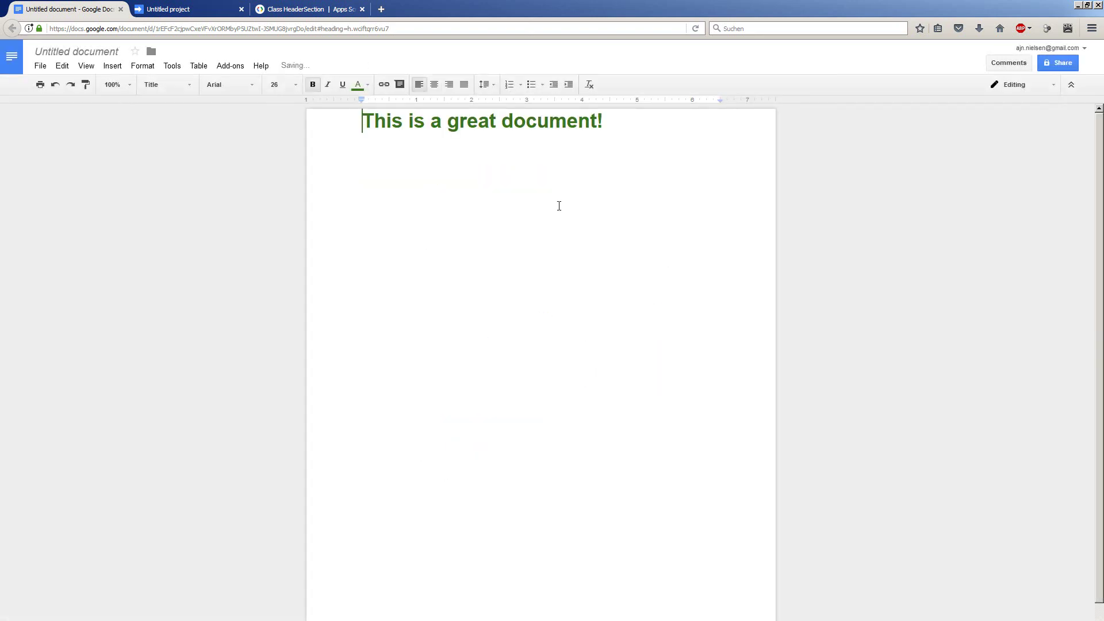